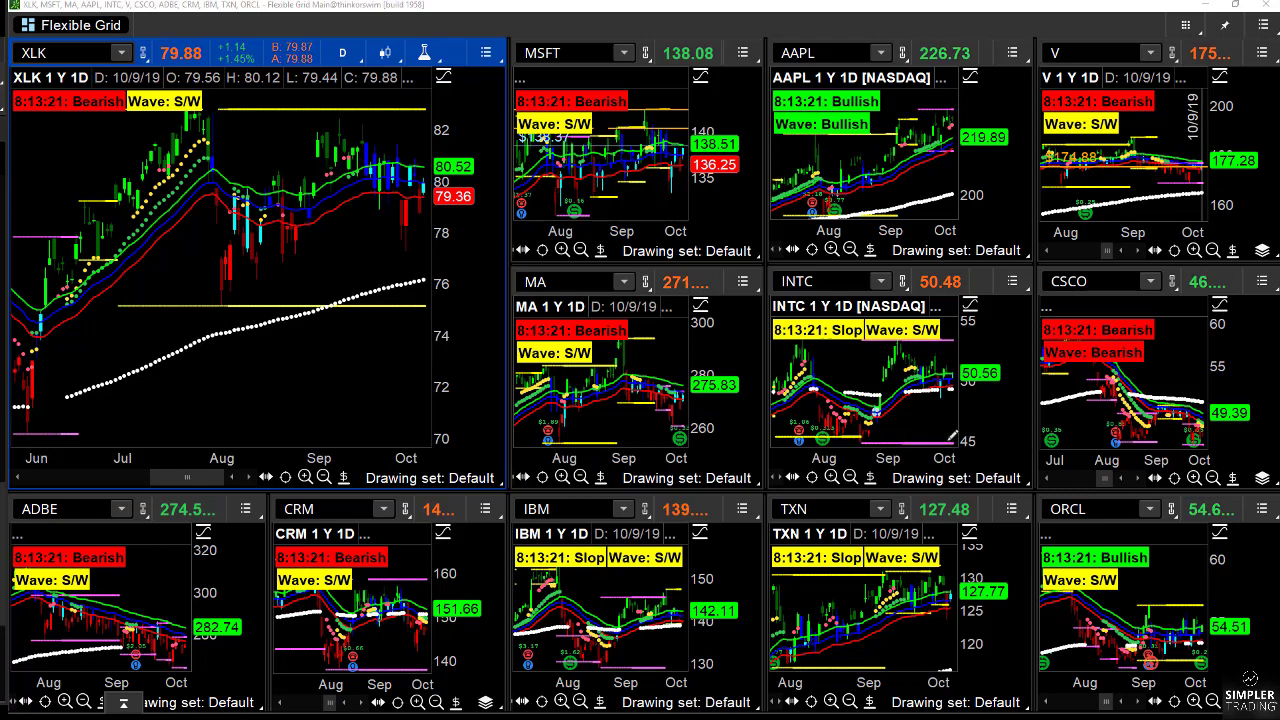
Switch to the EUR/USD chart window and load the symbol V on its daily chart
mouse_move(243, 7)
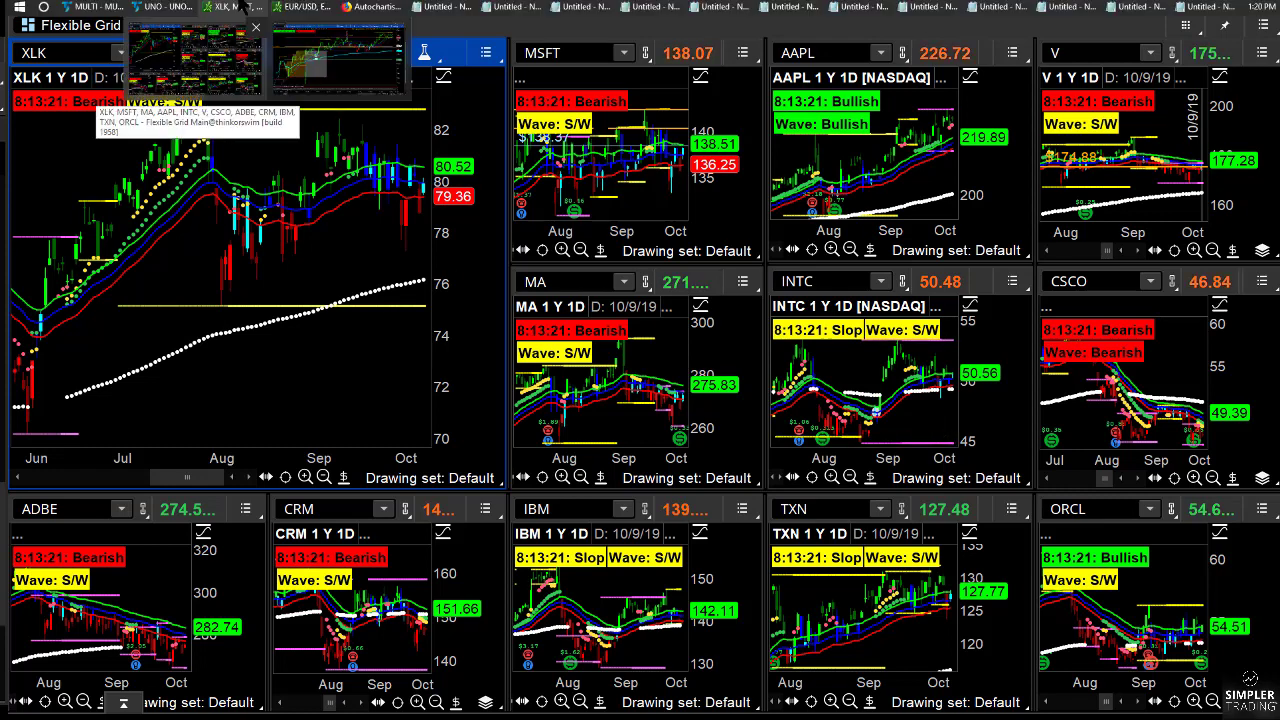
click(318, 64)
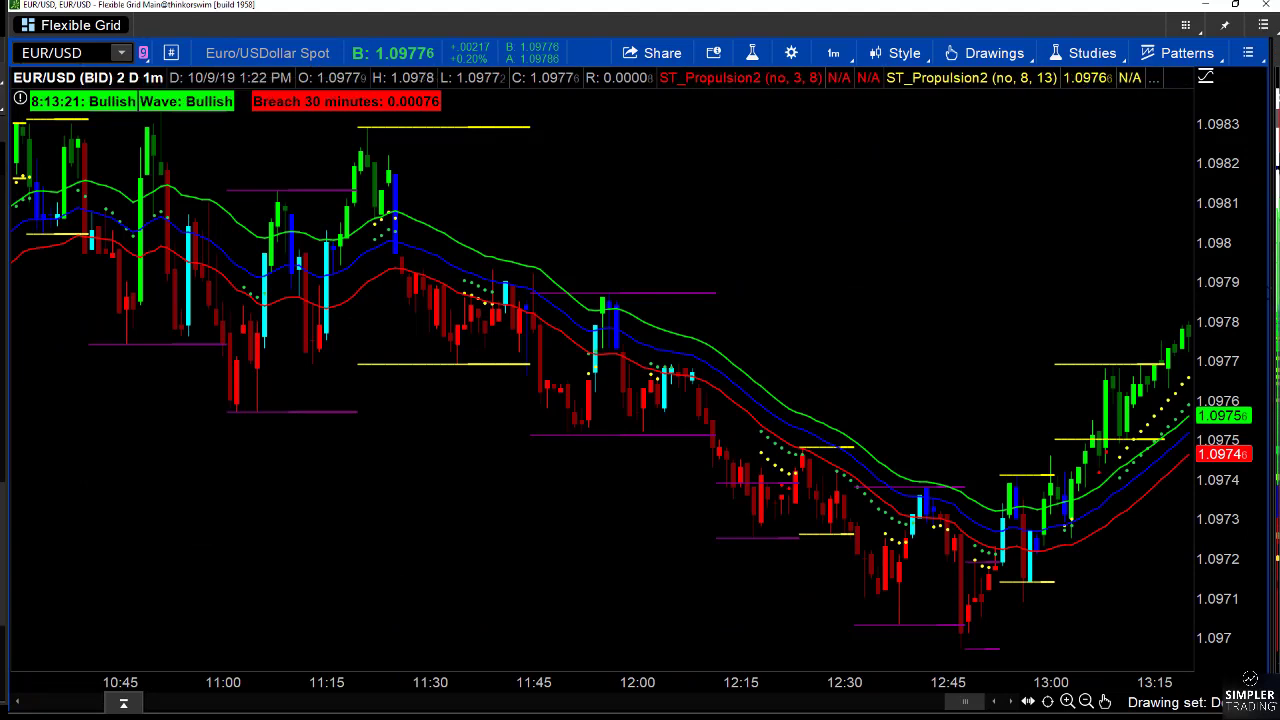
drag(1272, 294, 20, 391)
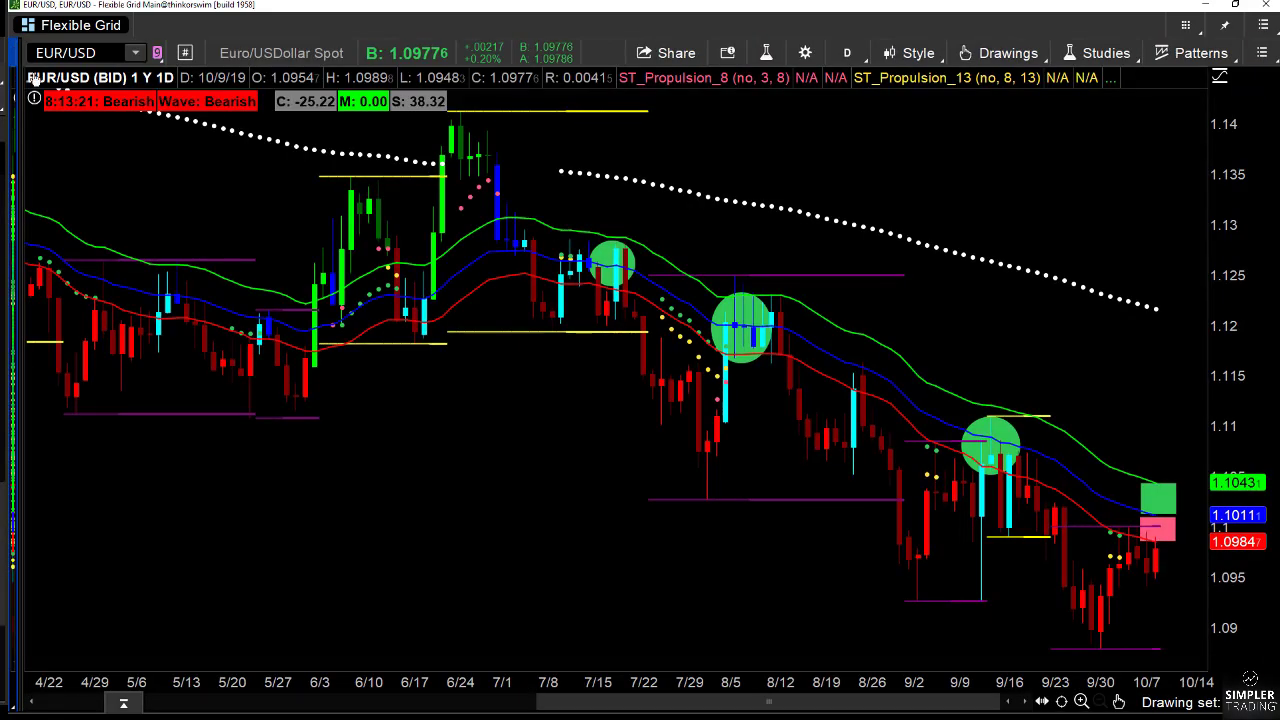
click(63, 52)
text(V)
key(Return)
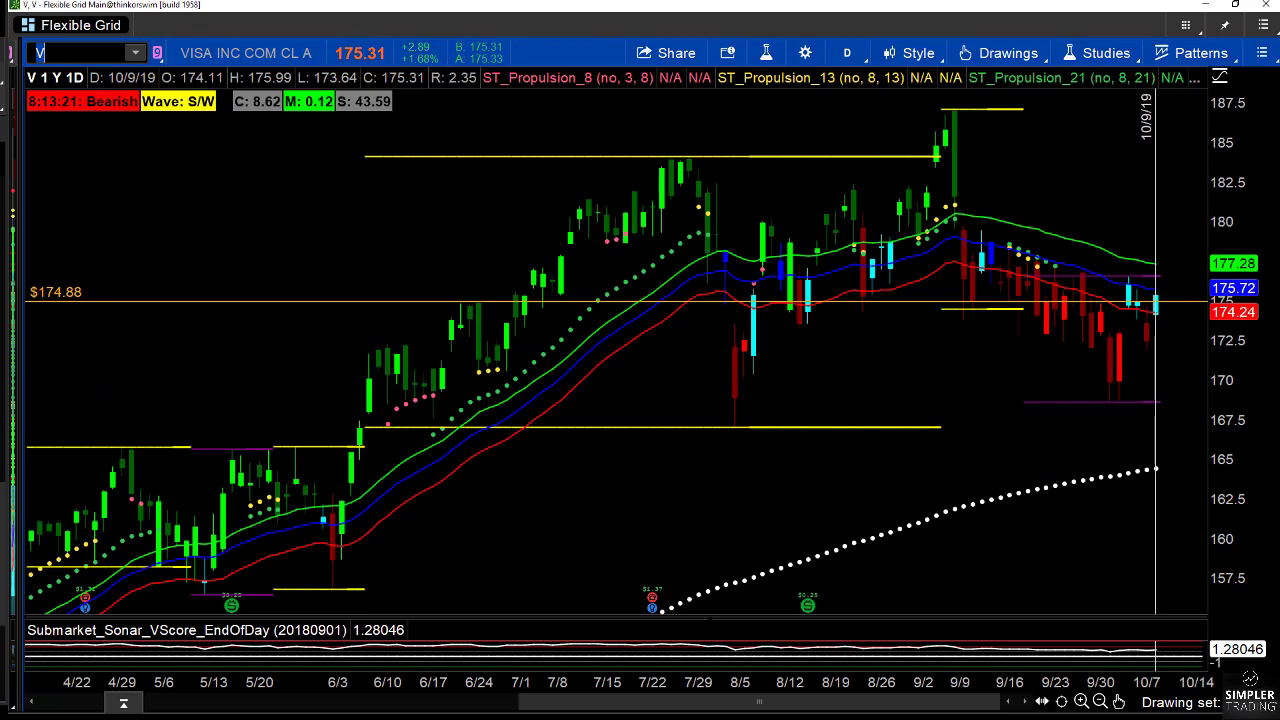
Review Visa's daily price history and the one-minute chart back to the 10/9/19 morning session
drag(777, 466, 1070, 448)
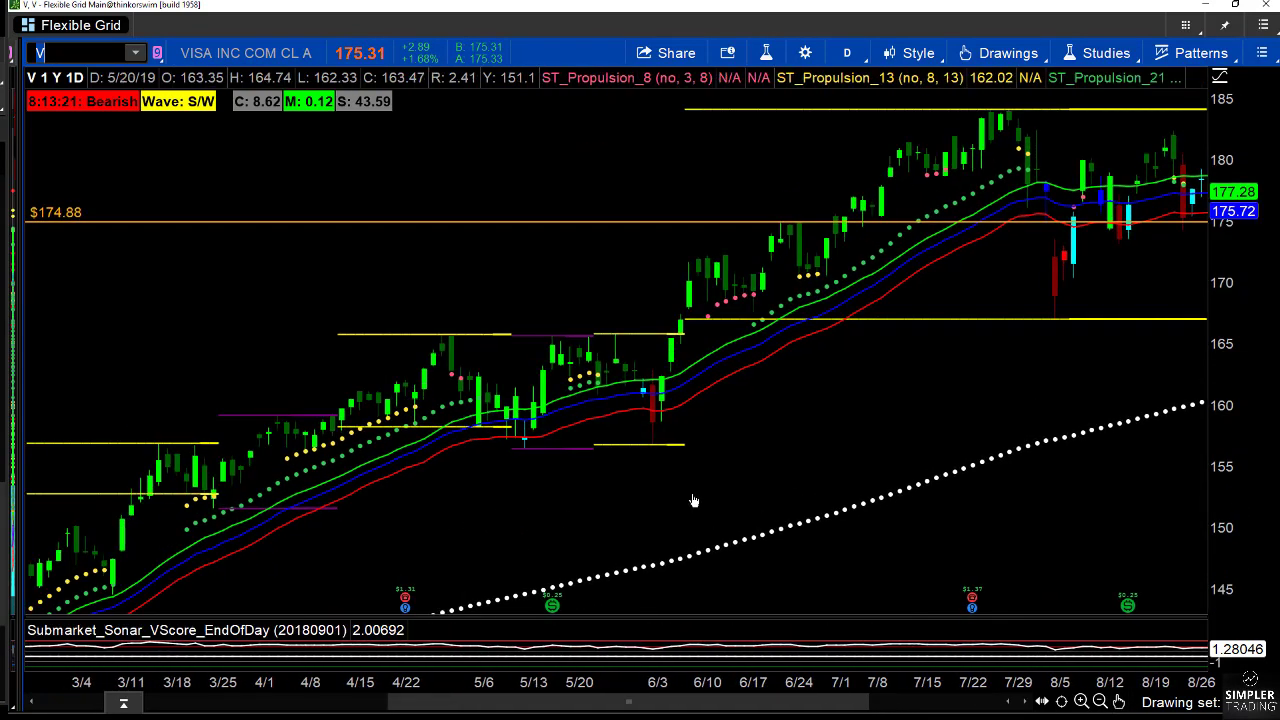
drag(946, 403, 534, 411)
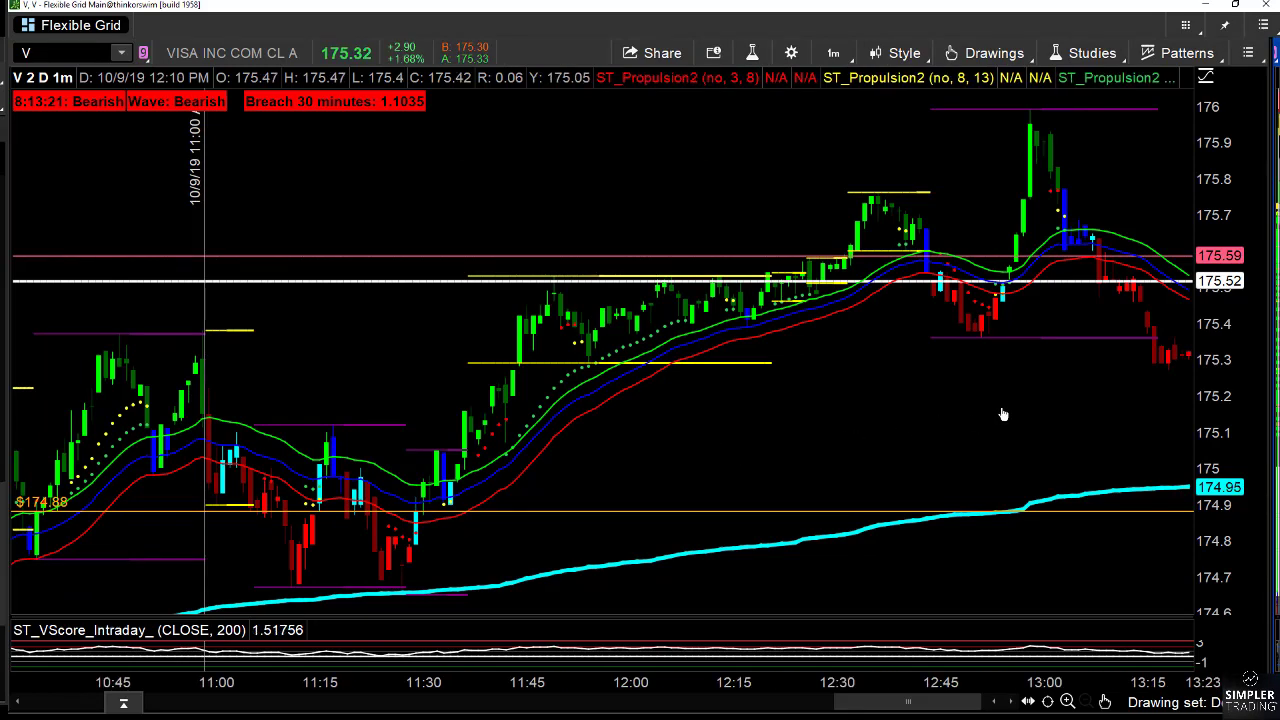
drag(687, 450, 1003, 414)
drag(419, 559, 978, 542)
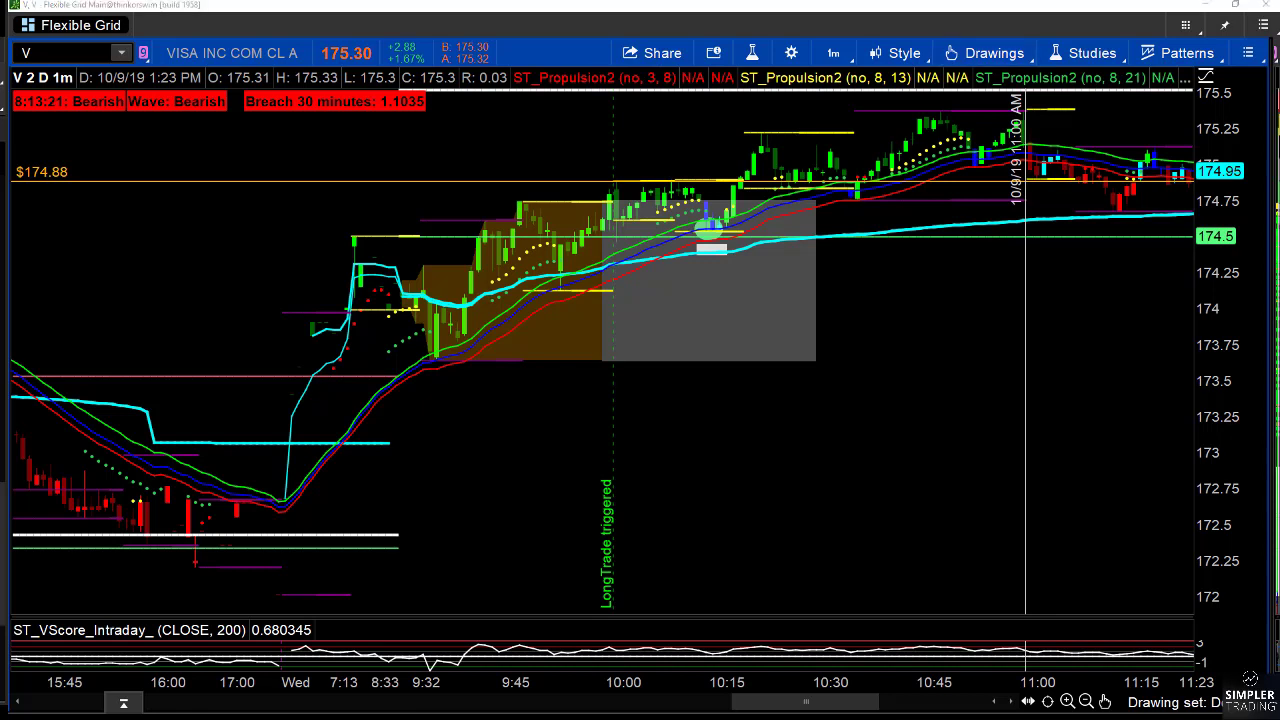
Point red arrows at the moving averages and both ends of the long-trade trigger line, and clear the annotations
drag(716, 342, 638, 290)
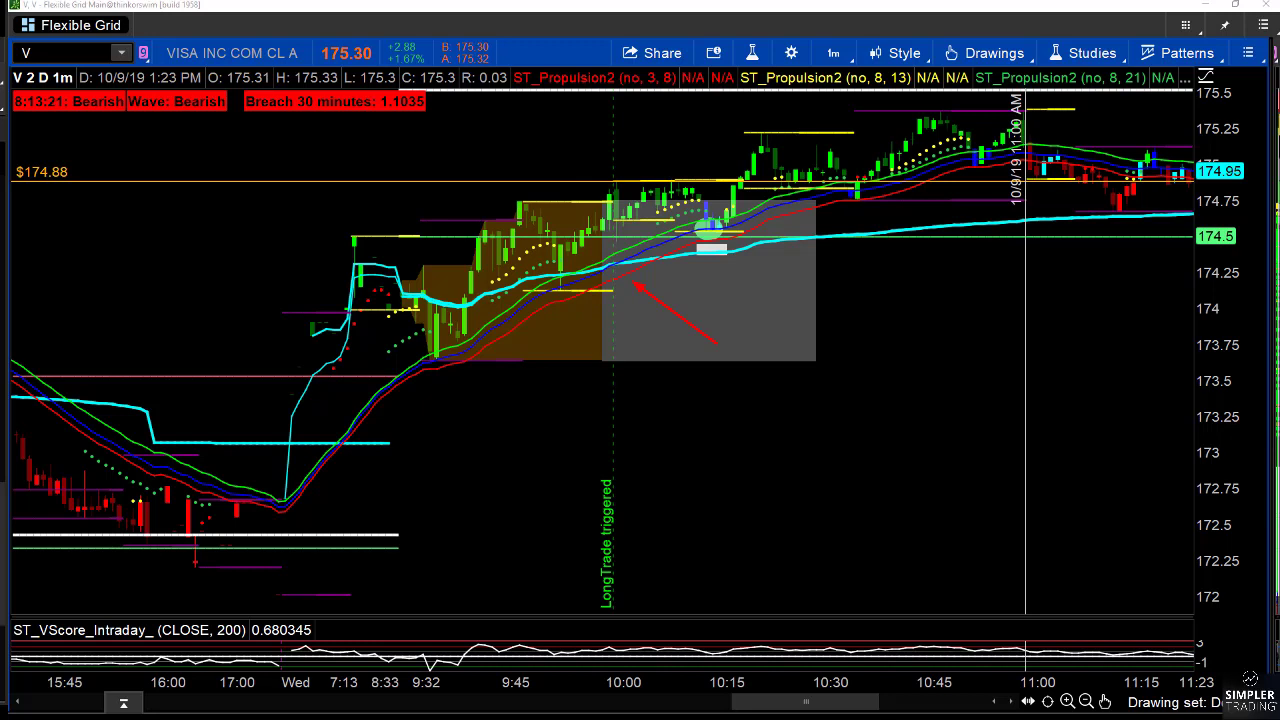
drag(586, 164, 613, 195)
mouse_move(637, 563)
mouse_down()
mouse_move(614, 564)
mouse_move(615, 512)
mouse_up()
key(Escape)
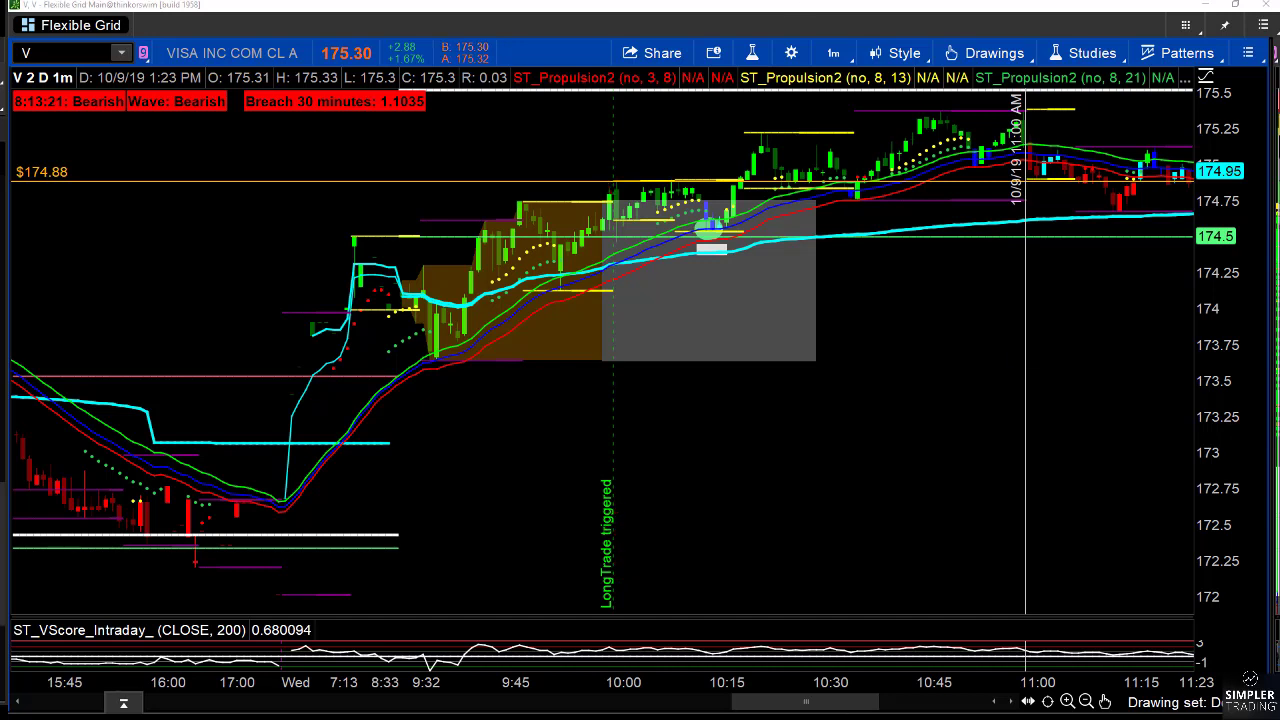
Frame the orange opening-range zone with a green rectangle, point red arrows at its corners and the trigger line, and clear the annotations
mouse_move(603, 200)
mouse_down()
mouse_move(478, 340)
mouse_move(430, 360)
mouse_up()
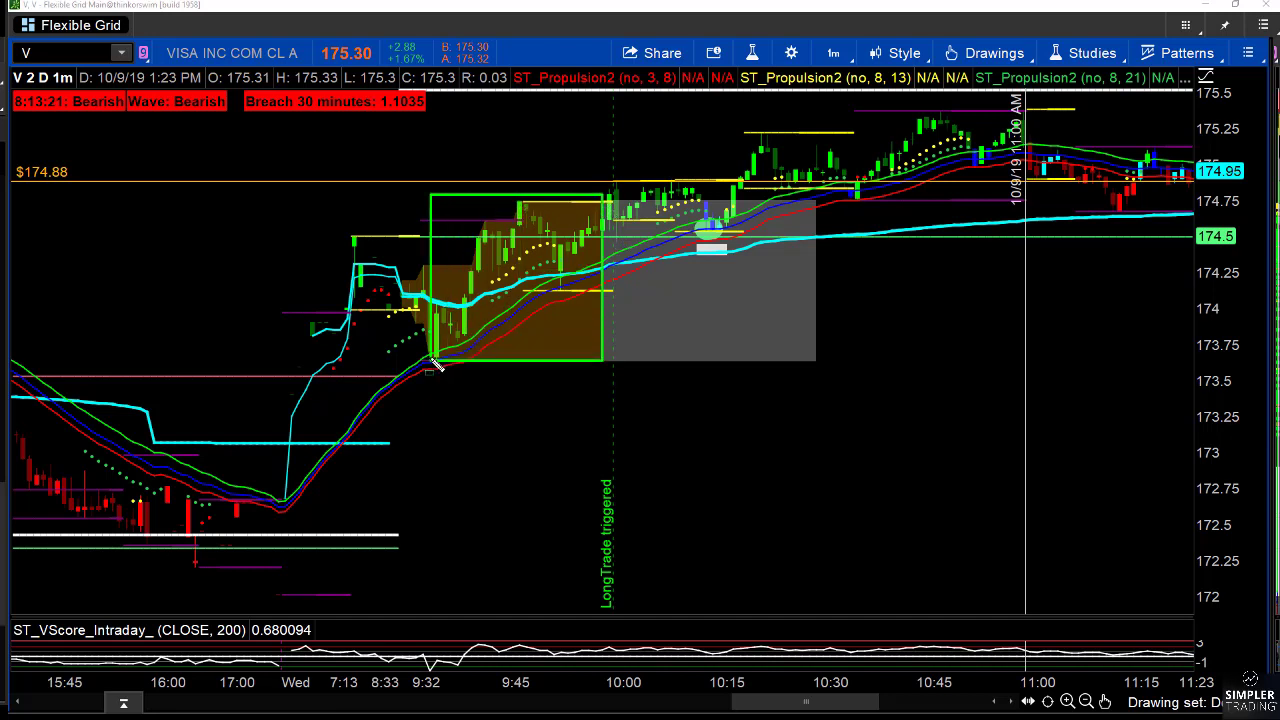
drag(394, 183, 426, 189)
drag(397, 366, 428, 362)
drag(581, 181, 599, 186)
drag(593, 369, 606, 361)
drag(637, 539, 603, 546)
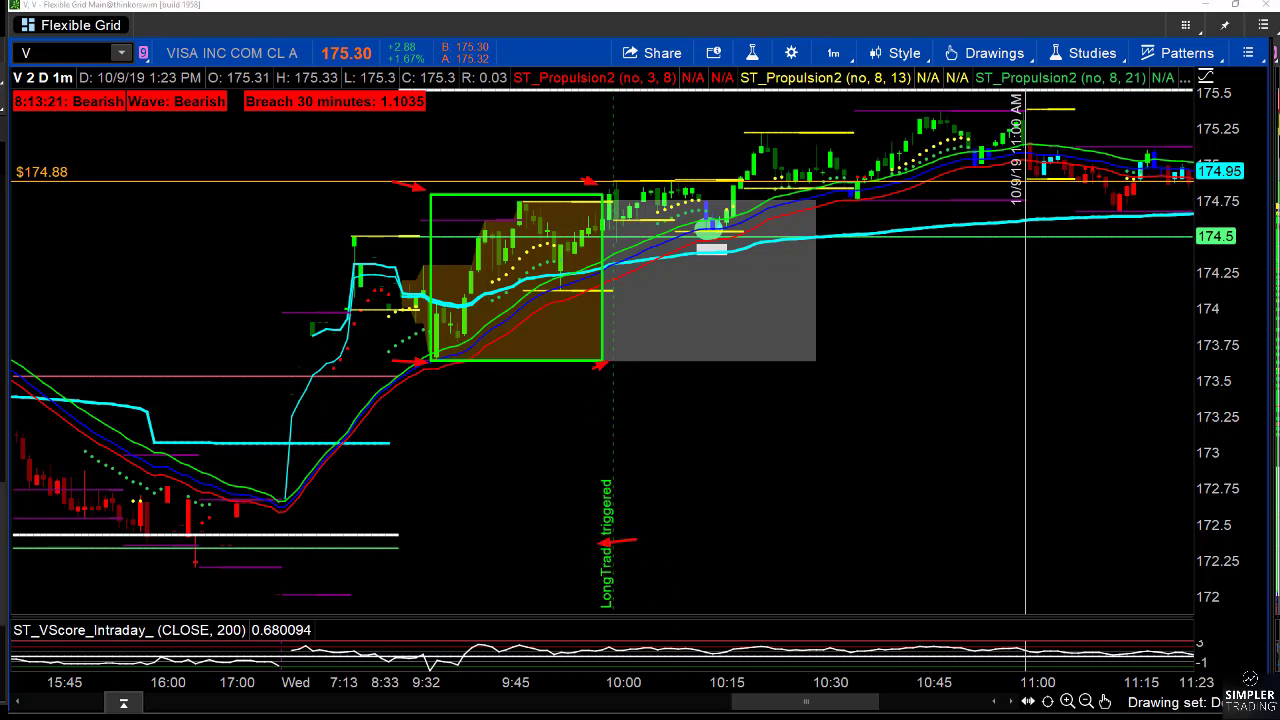
key(Escape)
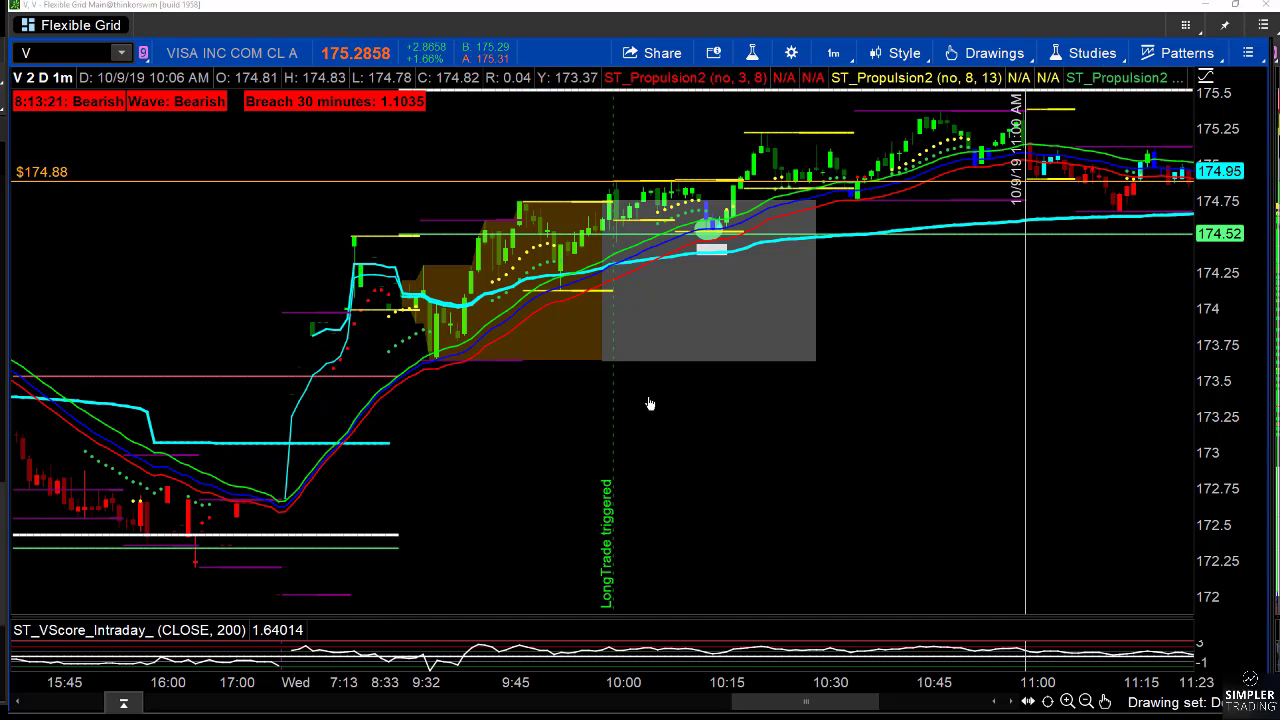
Handwrite "XLK" in cyan, add a check mark above the trigger line and draw an arrow along the rising averages to it
mouse_move(783, 3)
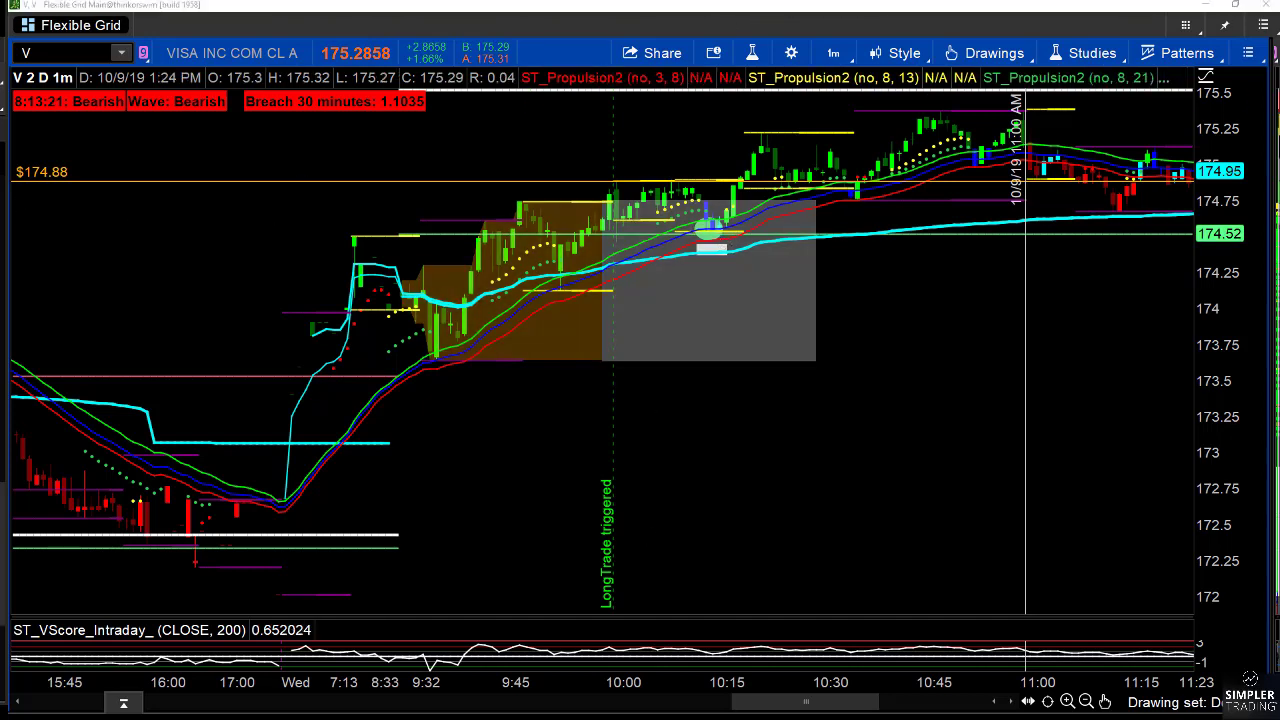
drag(142, 166, 17, 255)
drag(30, 203, 92, 258)
mouse_move(122, 195)
mouse_down()
mouse_move(172, 230)
mouse_move(172, 268)
mouse_up()
drag(208, 218, 220, 278)
drag(560, 176, 632, 144)
mouse_move(397, 425)
mouse_down()
mouse_move(620, 268)
mouse_move(605, 262)
mouse_move(611, 300)
mouse_up()
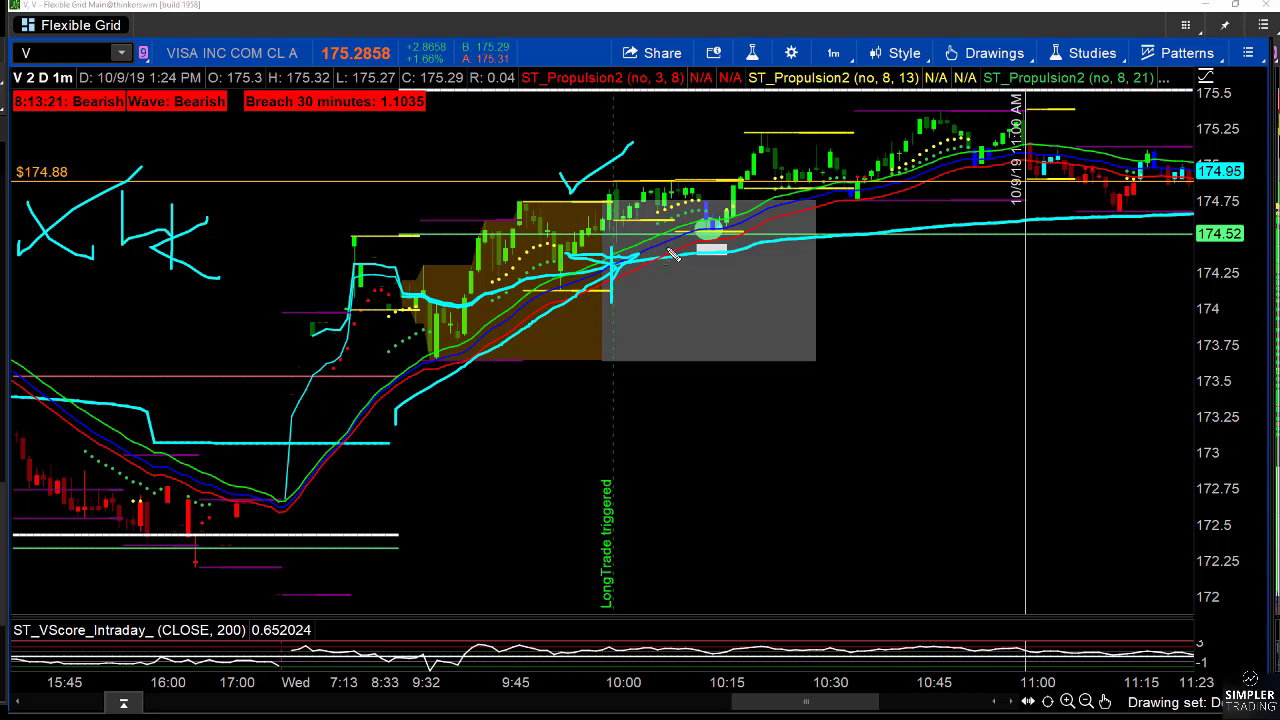
Circle the two pullbacks before 10:15 and after 10:30 in green and point a red arrow at the 11:00 AM line
drag(677, 213, 731, 260)
click(857, 189)
drag(877, 209, 881, 214)
drag(978, 586, 1018, 607)
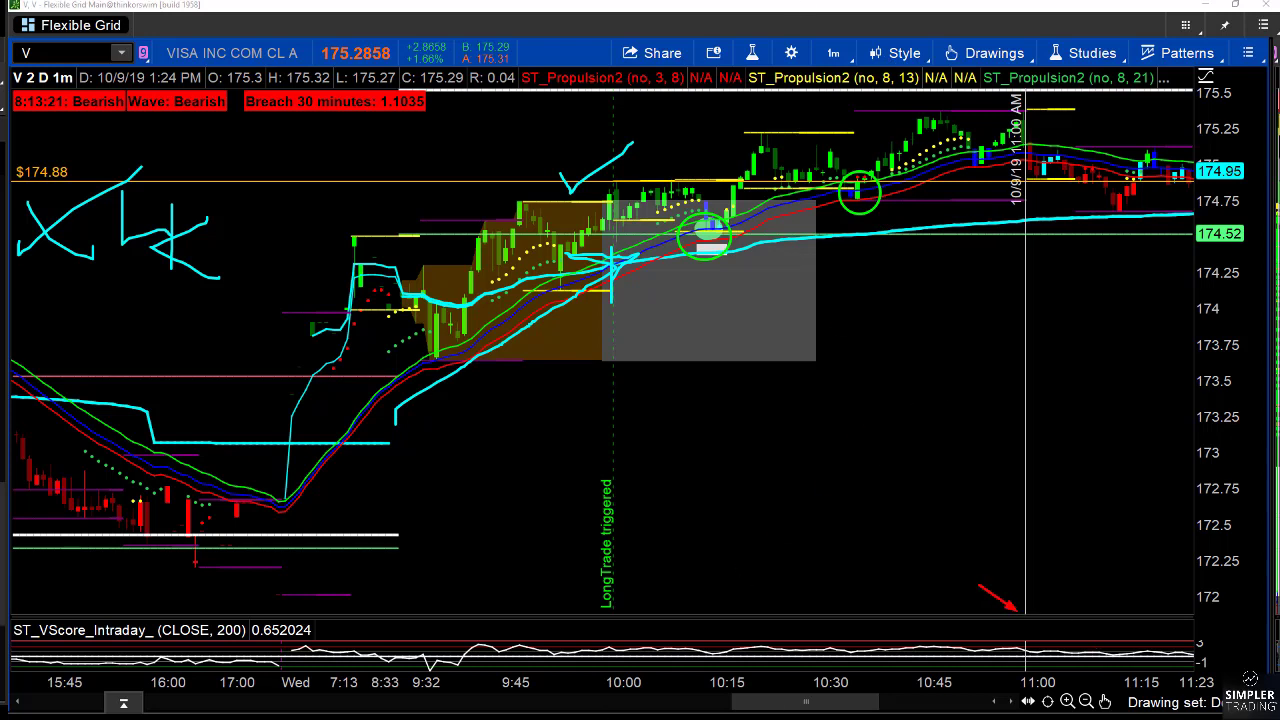
Handwrite underlined "1 m" and "1 hr" notes below the price action, mark 10:00 and 11:00 on the time axis, and clear all annotations
mouse_move(472, 397)
mouse_down()
mouse_move(519, 422)
mouse_move(470, 464)
mouse_move(551, 456)
mouse_up()
mouse_move(472, 506)
mouse_down()
mouse_move(482, 490)
mouse_move(512, 506)
mouse_up()
mouse_move(740, 392)
mouse_down()
mouse_move(770, 375)
mouse_move(771, 438)
mouse_move(825, 447)
mouse_move(765, 497)
mouse_move(785, 484)
mouse_move(793, 506)
mouse_move(779, 487)
mouse_up()
click(619, 682)
drag(612, 678, 660, 672)
drag(1042, 688, 1063, 673)
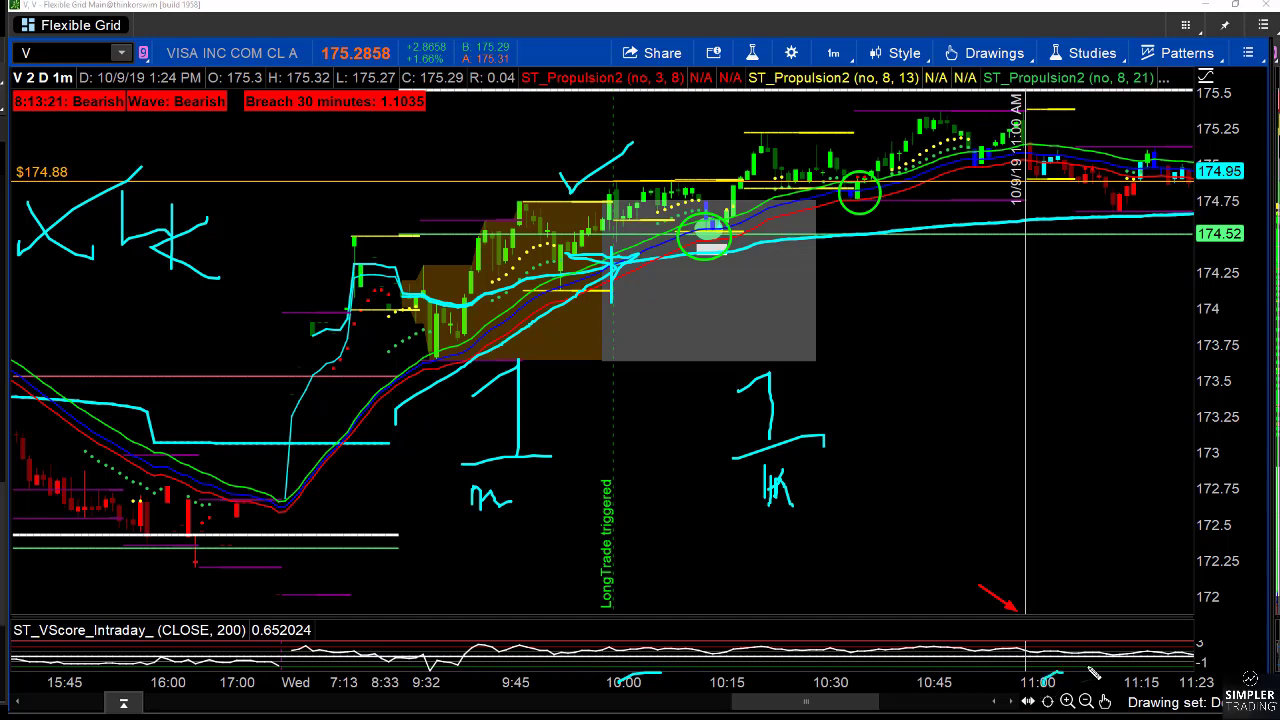
drag(458, 530, 550, 518)
drag(733, 518, 826, 515)
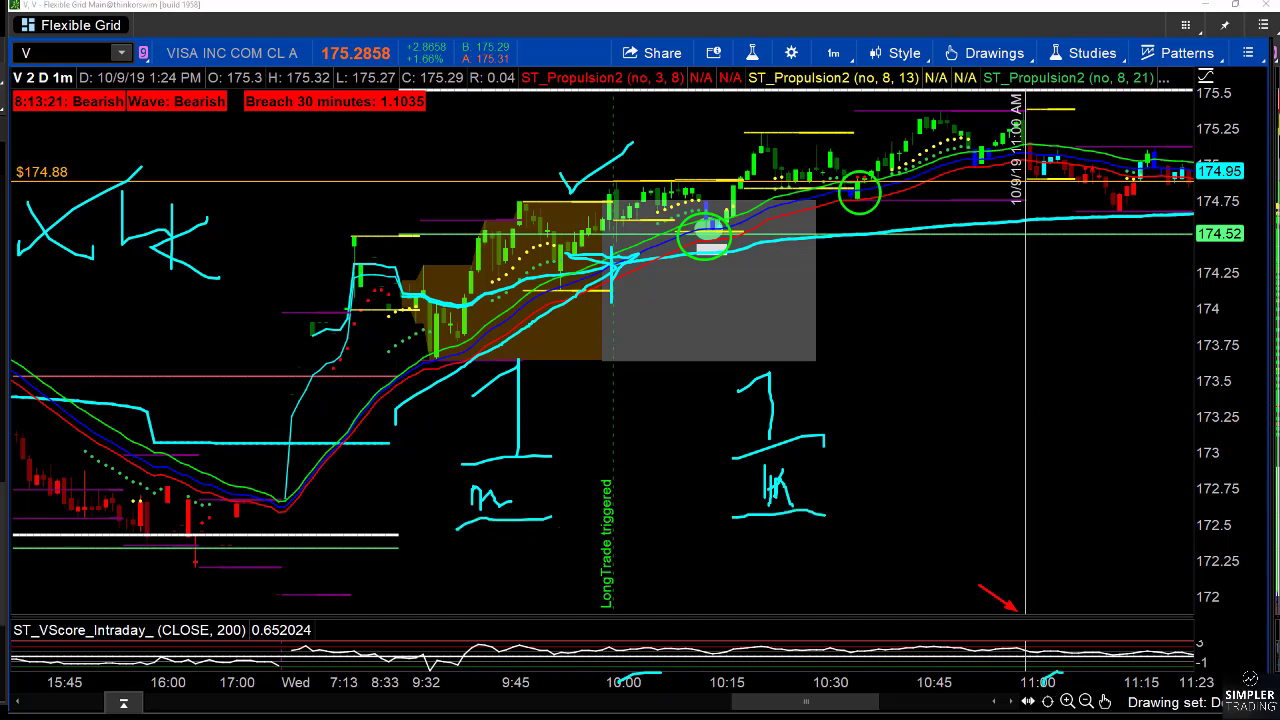
key(Escape)
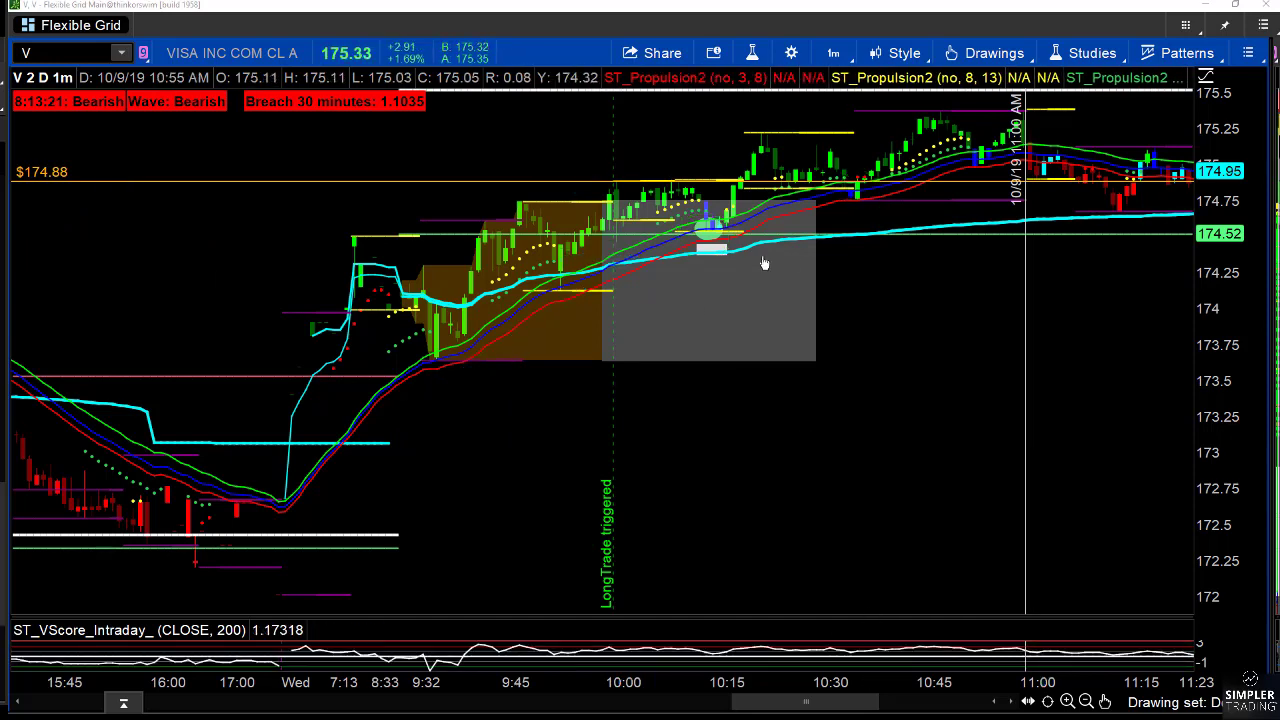
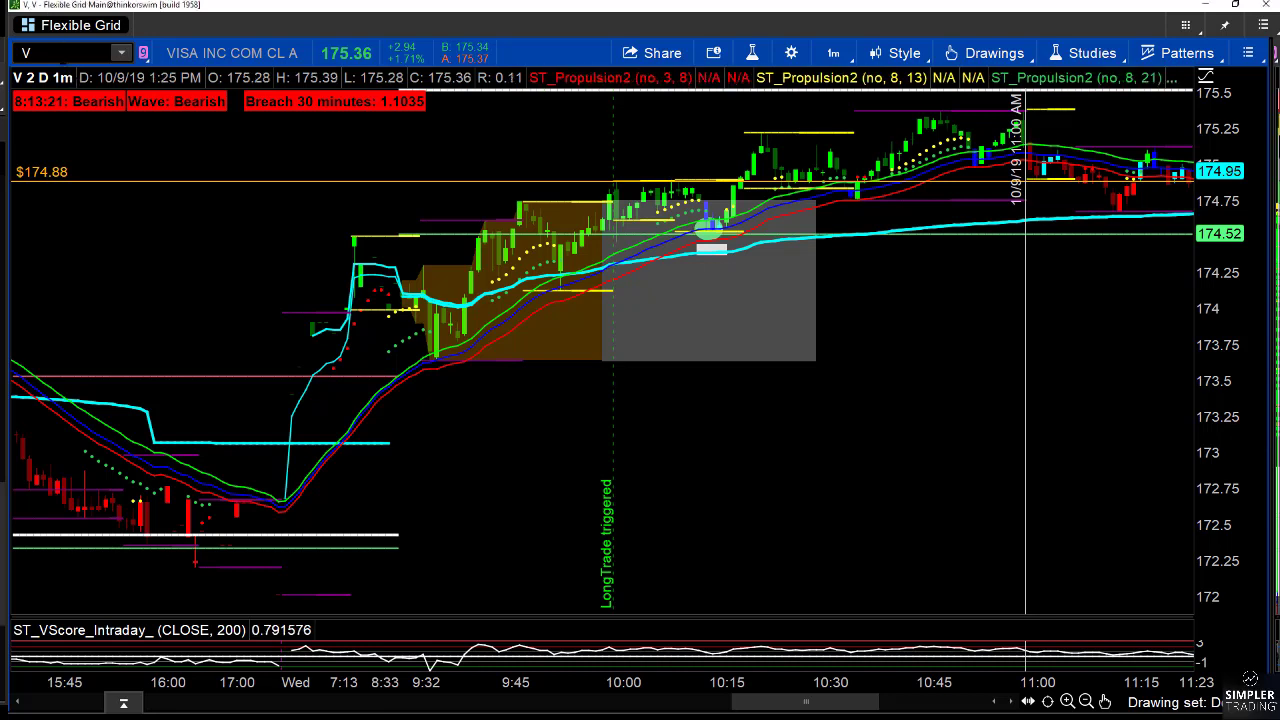
Load the soybean futures symbol /ZS on the linked one-minute and daily charts
click(27, 53)
text(/)
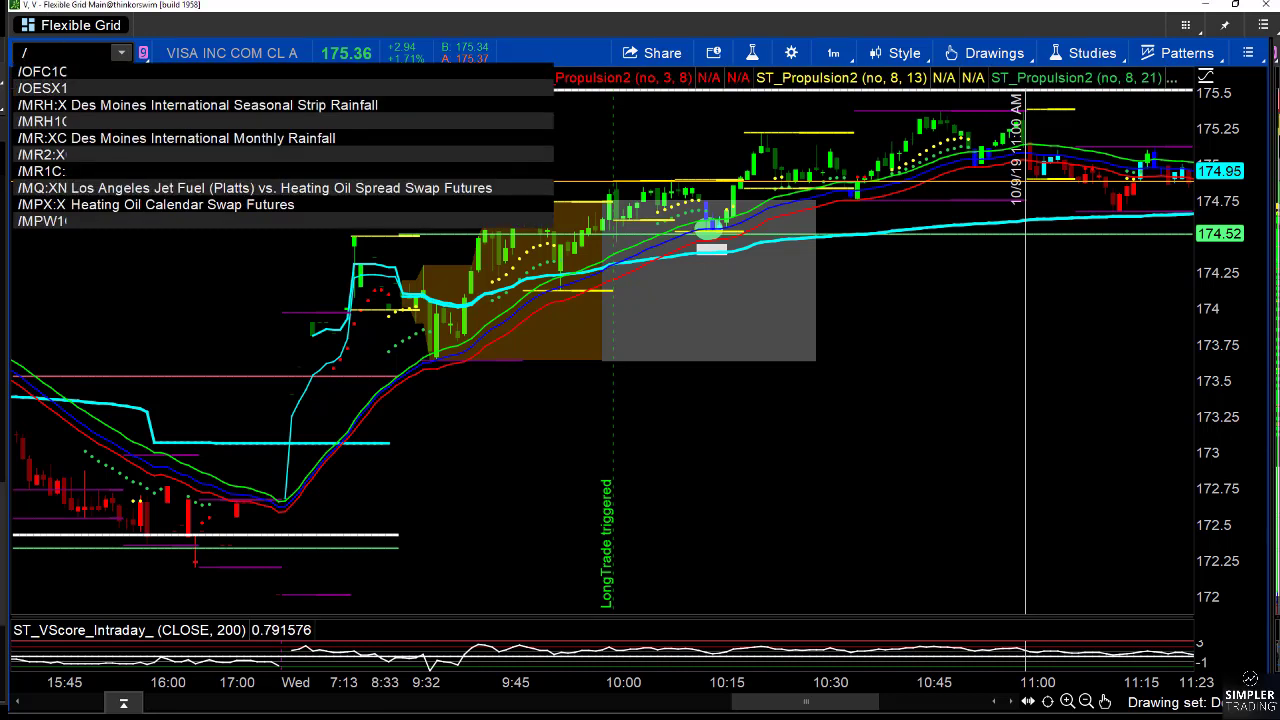
text(ZS)
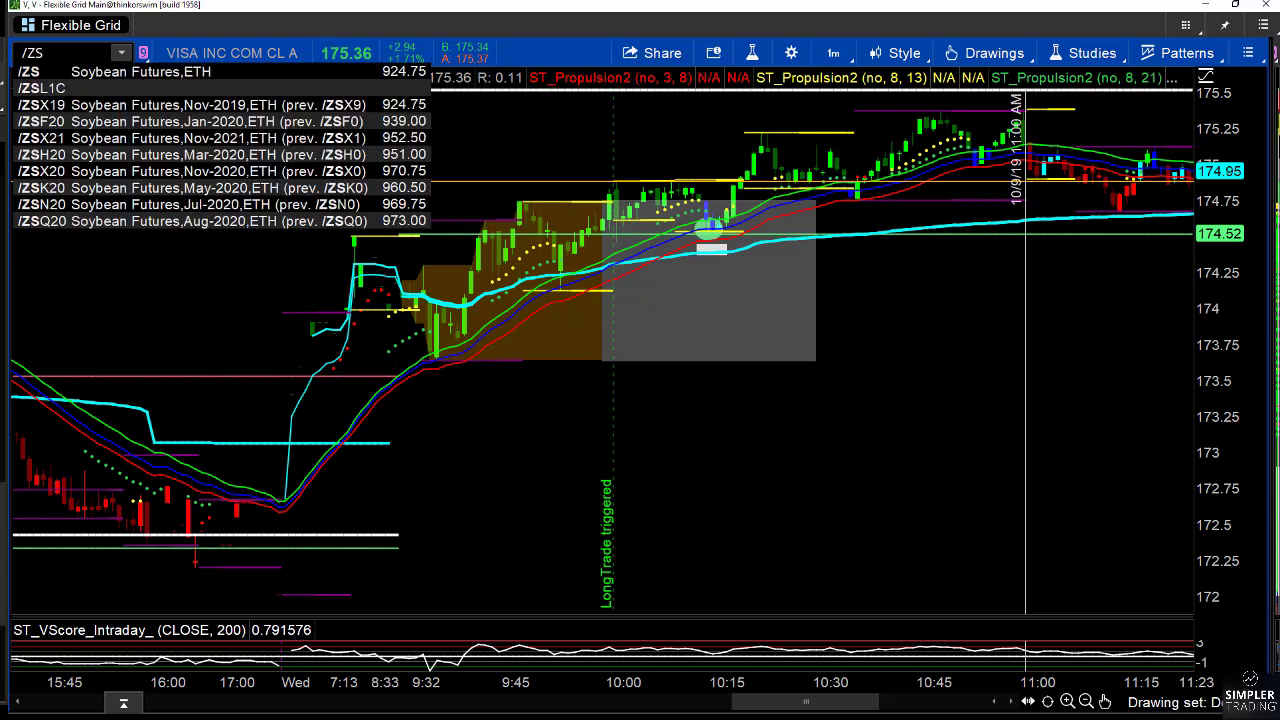
key(Return)
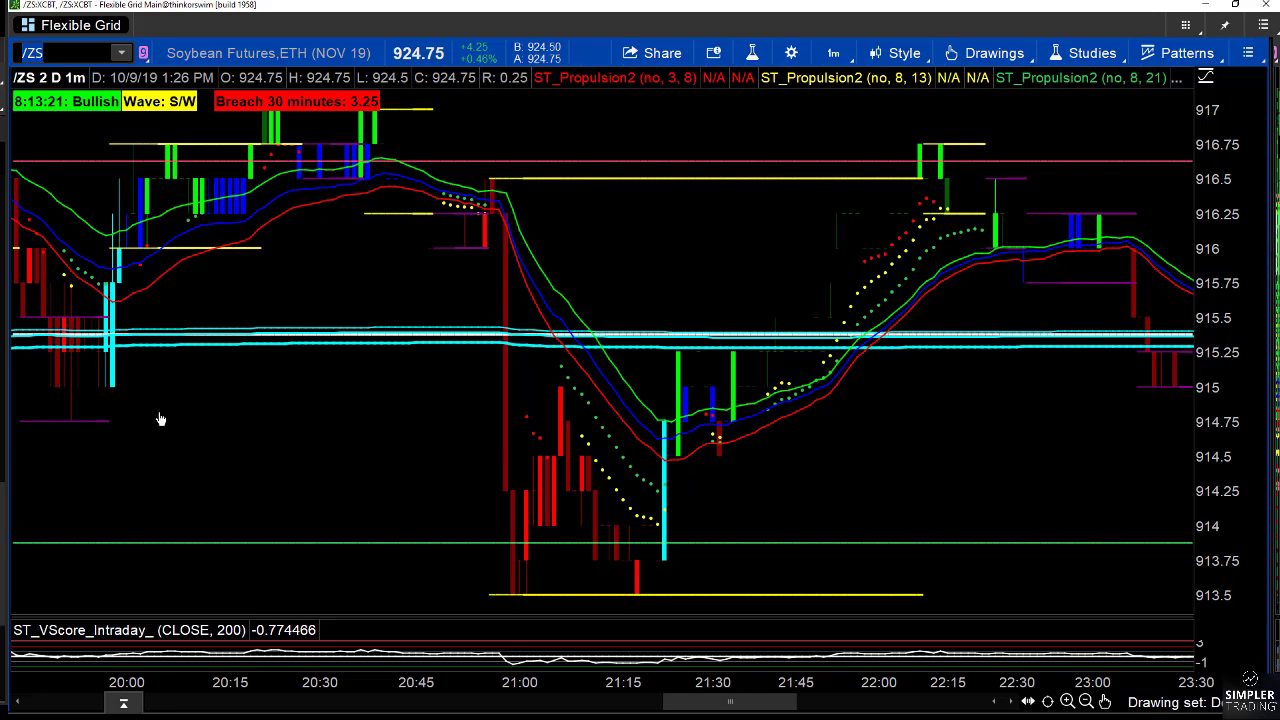
key(Return)
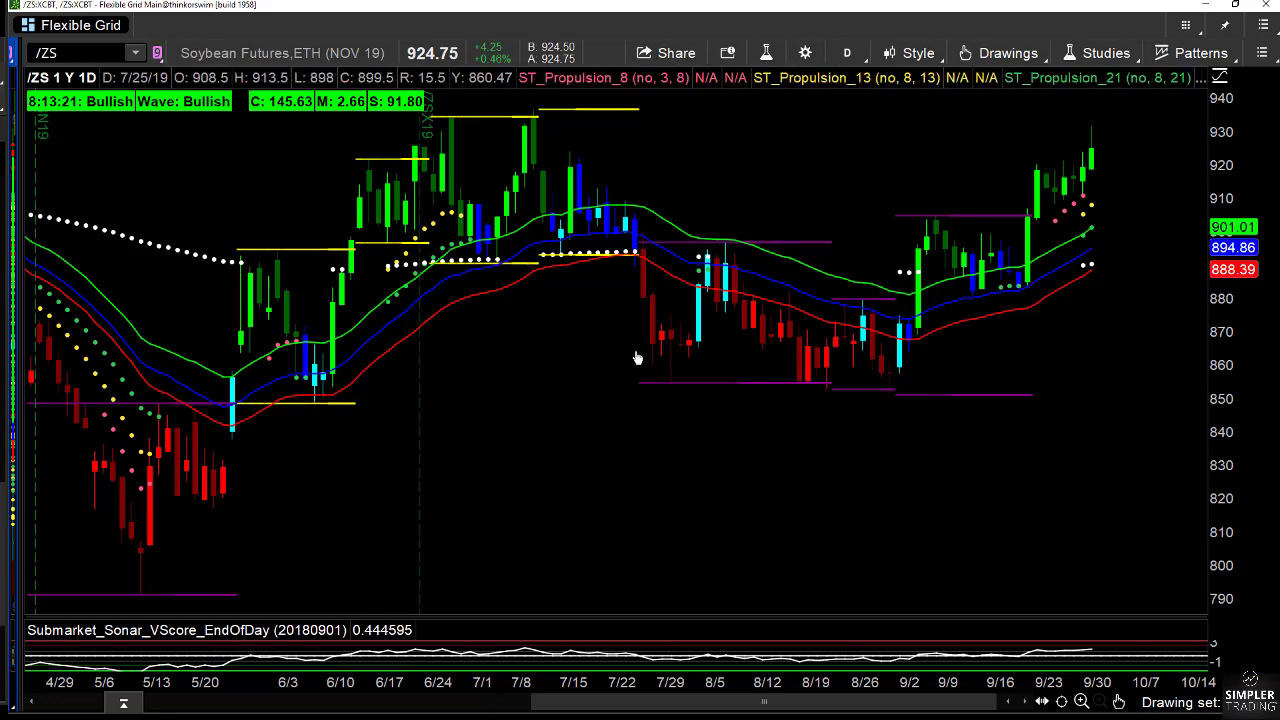
Mark the late-September pullback on the soybean daily chart and clear the mark
drag(614, 466, 657, 463)
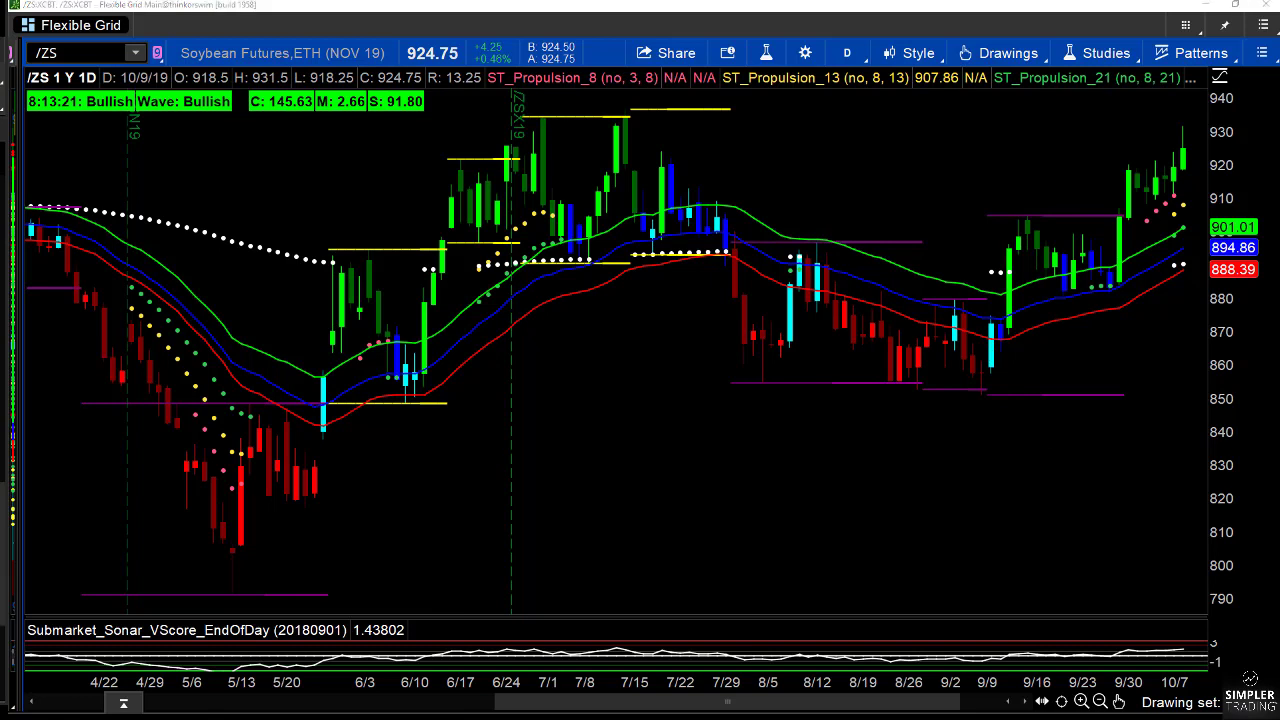
drag(1083, 254, 1135, 305)
key(Escape)
Open the daily chart's symbol for editing
click(57, 52)
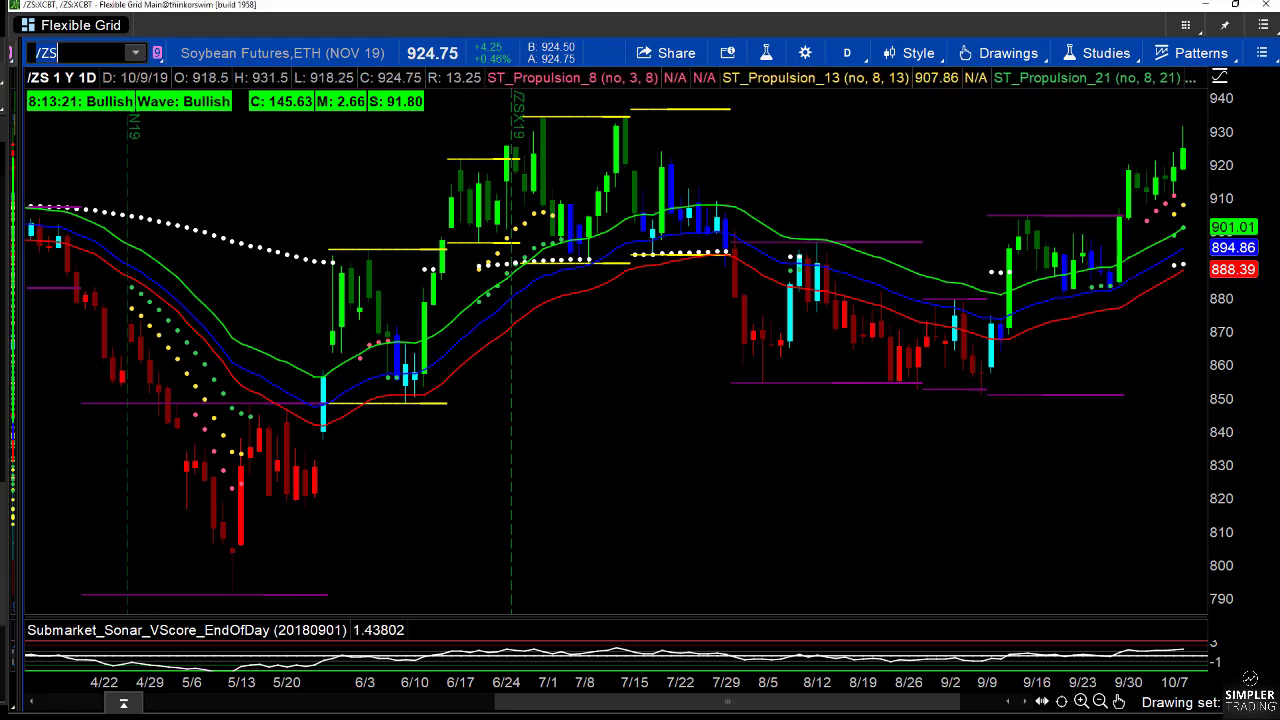